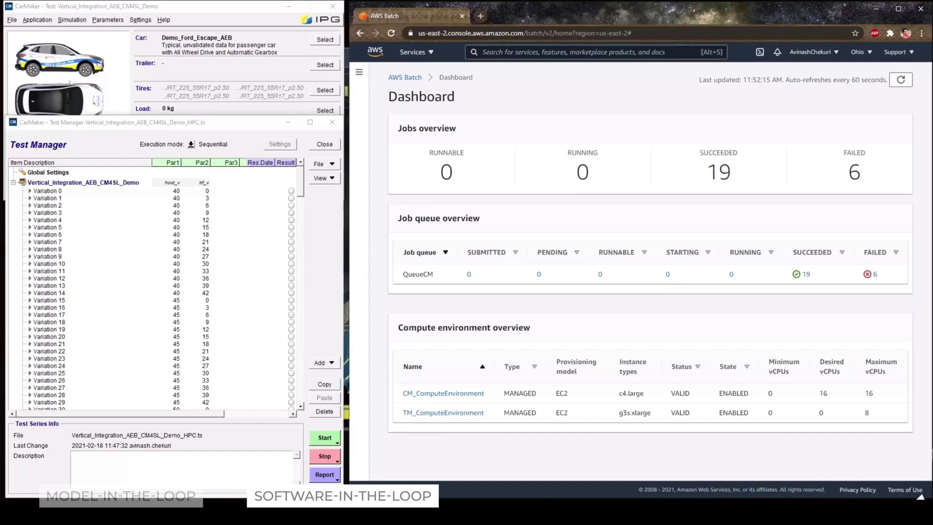
- Set the test series' execution mode to HPC AWSBatch and start running its variations
click(211, 124)
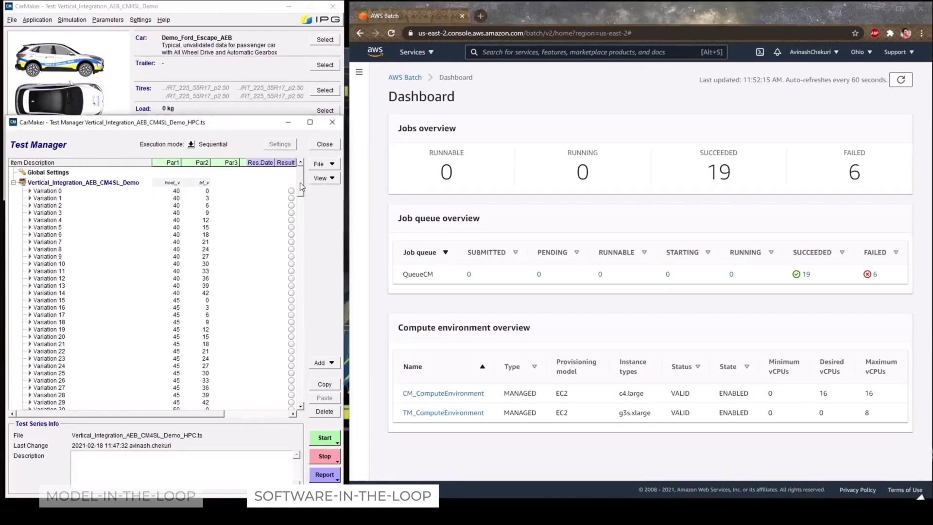
mouse_move(300, 186)
mouse_down()
mouse_move(310, 404)
mouse_move(310, 183)
mouse_up()
click(191, 144)
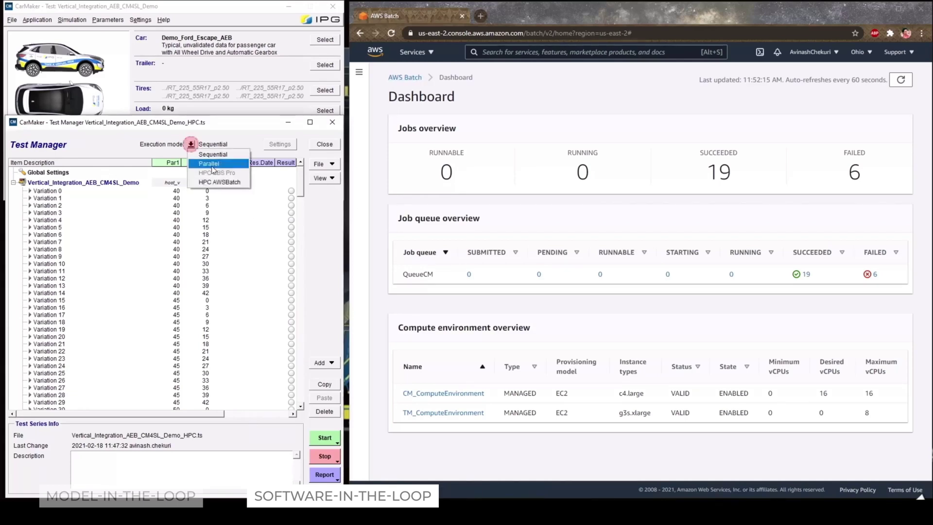
click(219, 184)
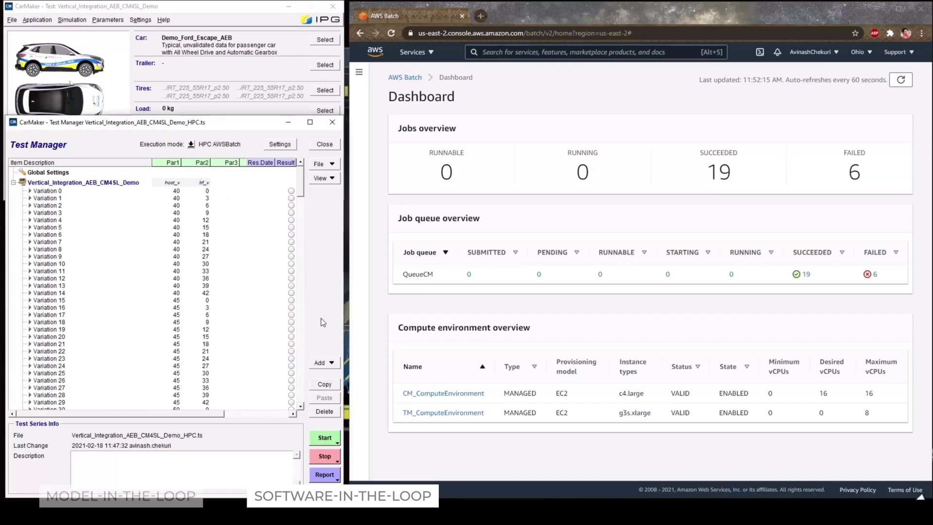
click(323, 439)
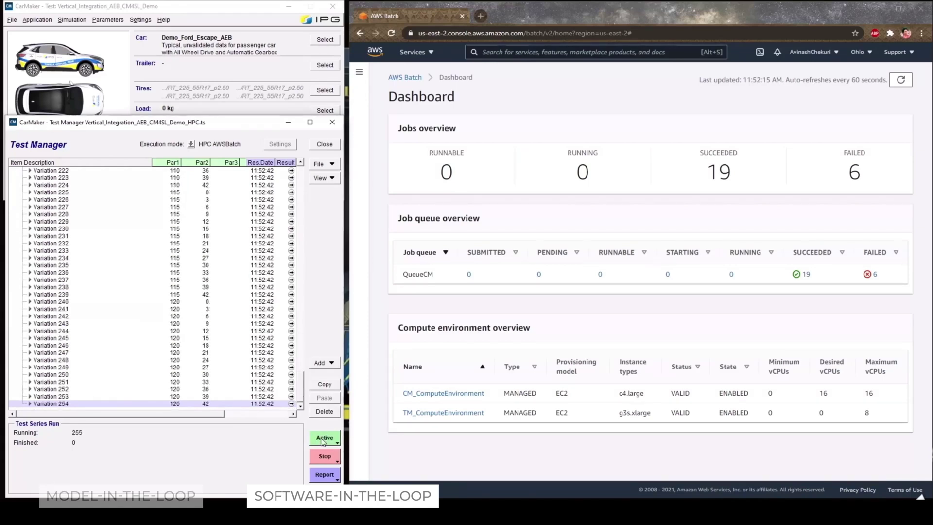
- In the AWS Batch console, refresh the dashboard, open QueueCM's pending CarMaker_Job and check the statuses of its child jobs
click(902, 81)
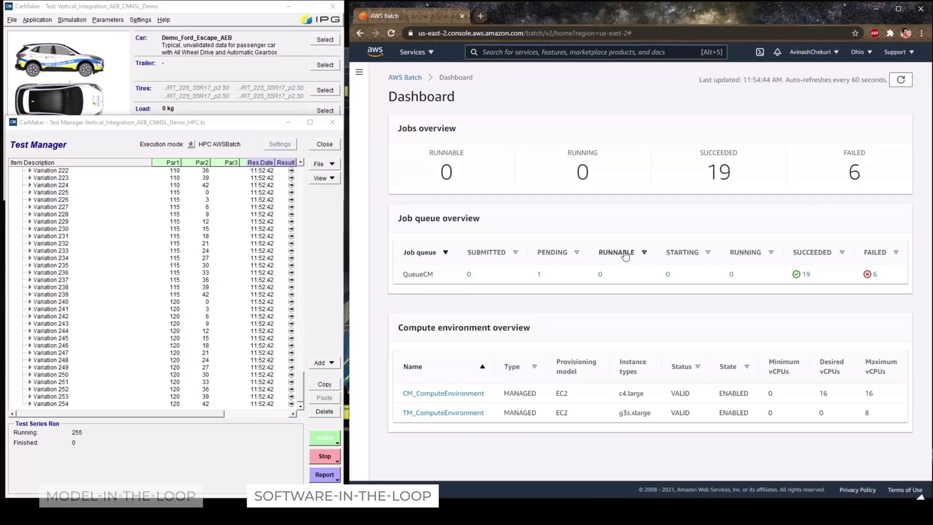
click(538, 274)
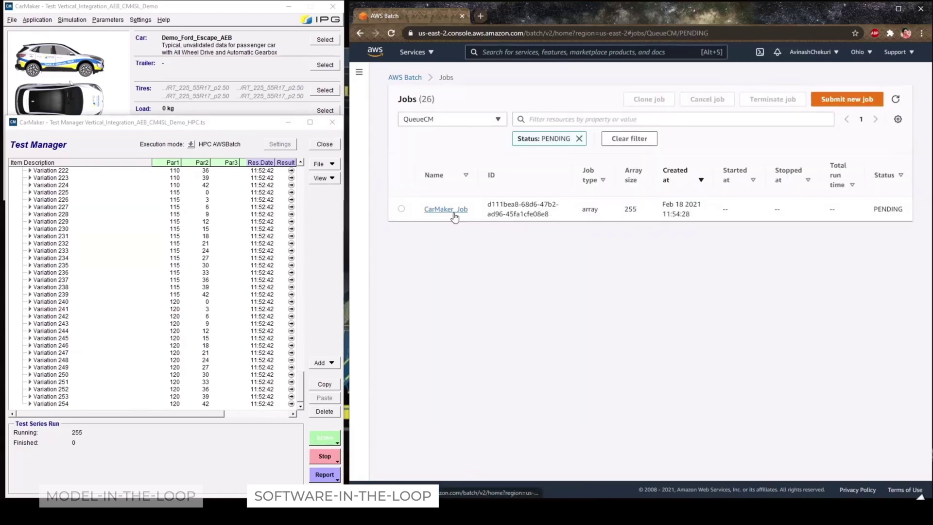
click(453, 212)
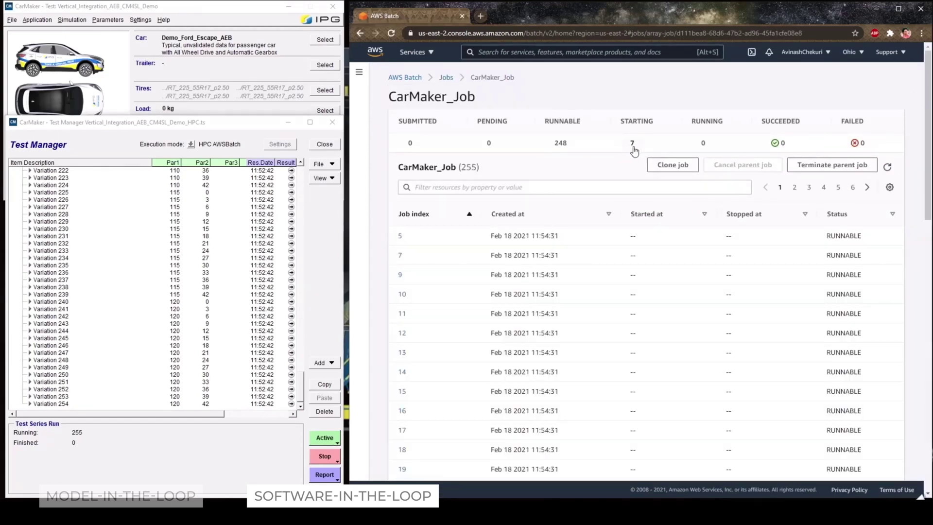
scroll(664, 238, down, 8)
scroll(665, 244, up, 10)
click(889, 168)
click(392, 33)
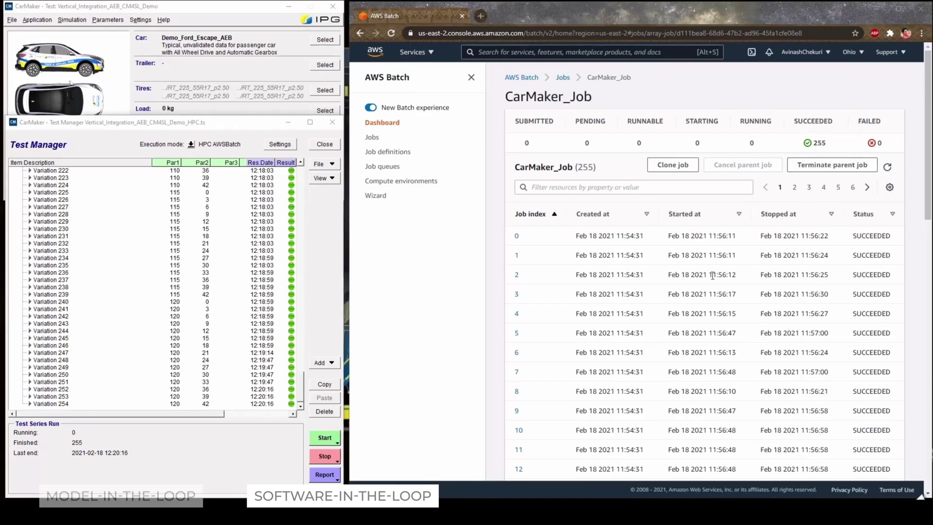
scroll(713, 275, down, 15)
scroll(704, 287, up, 15)
- Generate the PDF report of the finished test series in Test Manager and maximize the report window
drag(303, 393, 322, 399)
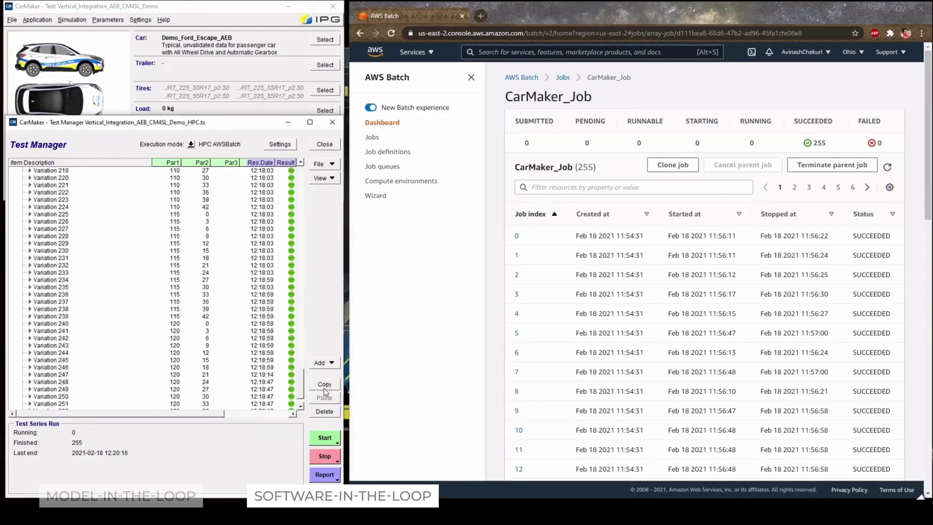
click(324, 476)
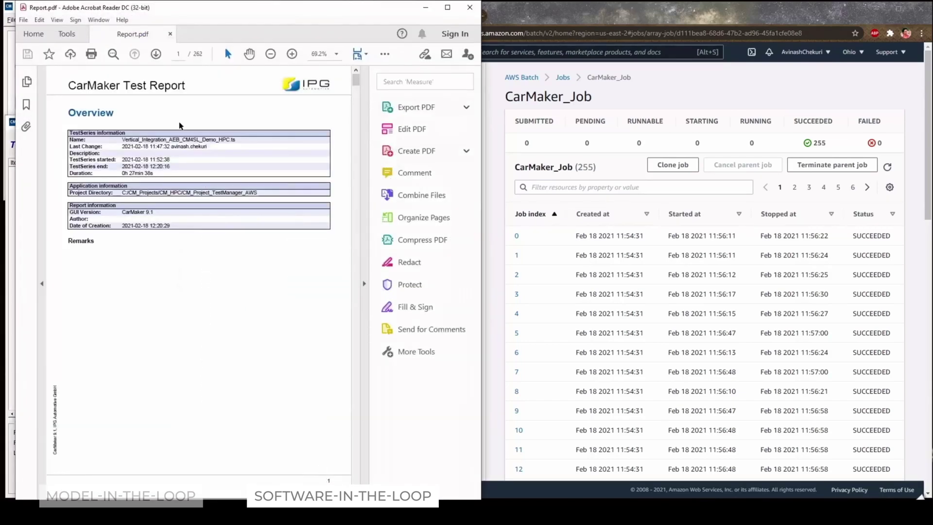
scroll(194, 228, down, 5)
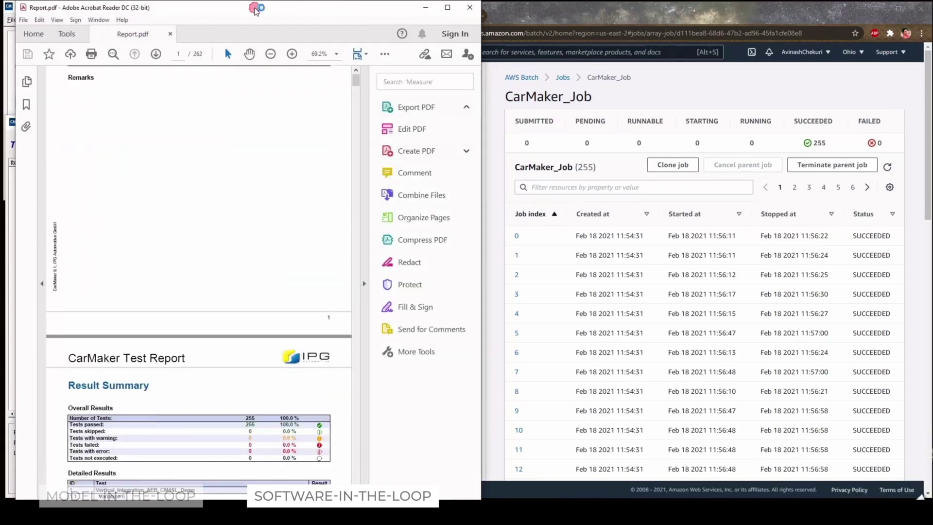
double_click(253, 8)
- Review the overall and detailed results in the test report and follow a variation's ID link
scroll(279, 190, down, 10)
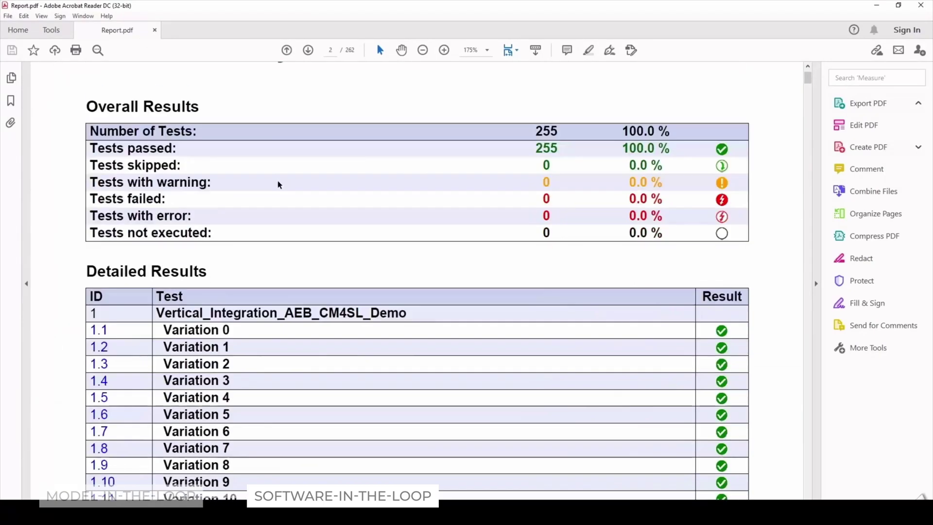
scroll(277, 183, up, 2)
scroll(269, 195, down, 15)
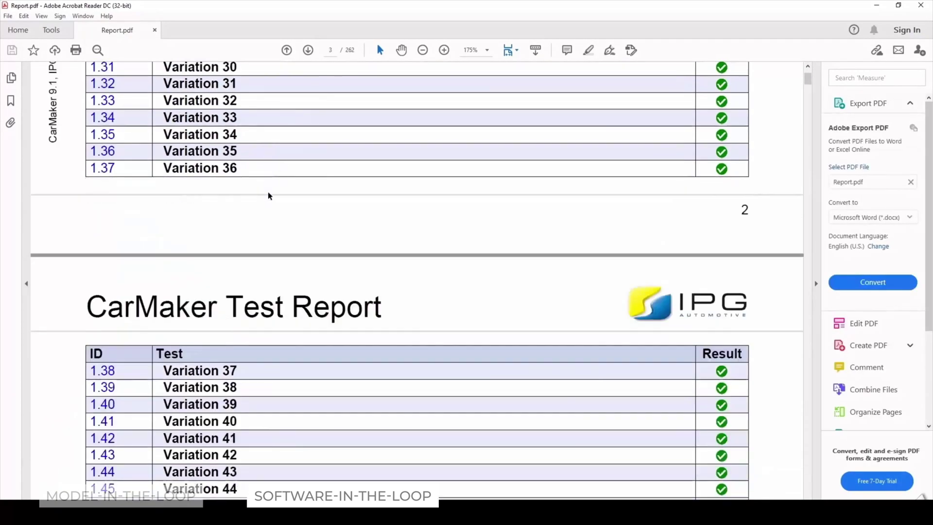
scroll(268, 194, down, 8)
click(101, 261)
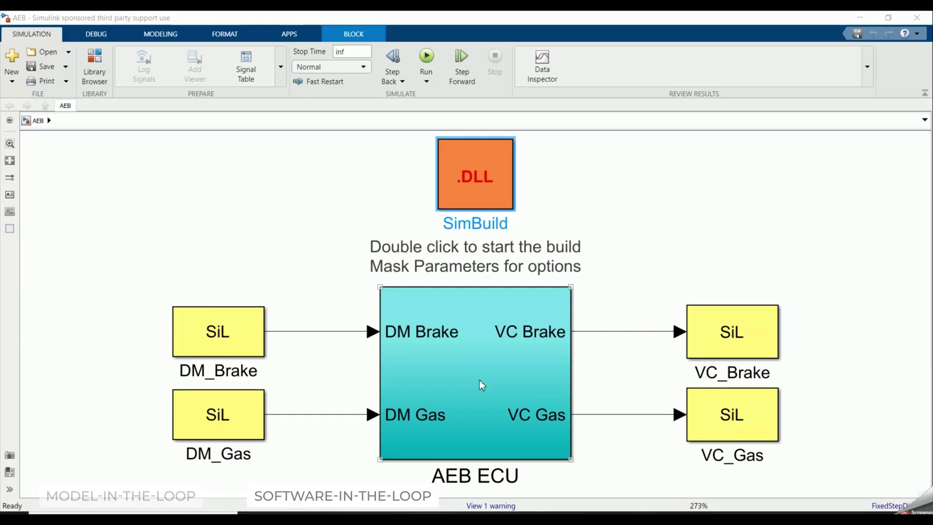
- In the Simulink AEB model, inspect the AEB ECU subsystem and its SiL input and output blocks
click(478, 181)
click(422, 435)
double_click(491, 376)
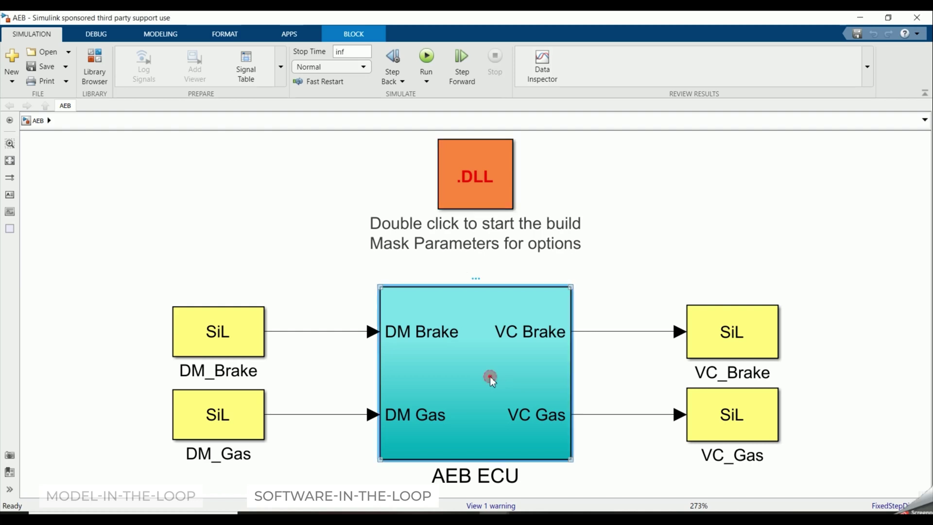
click(38, 120)
click(208, 313)
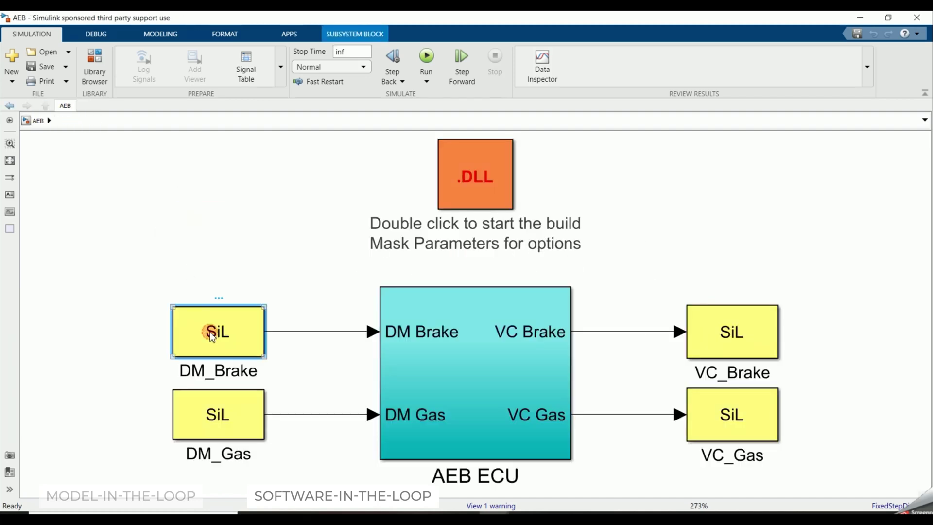
click(481, 351)
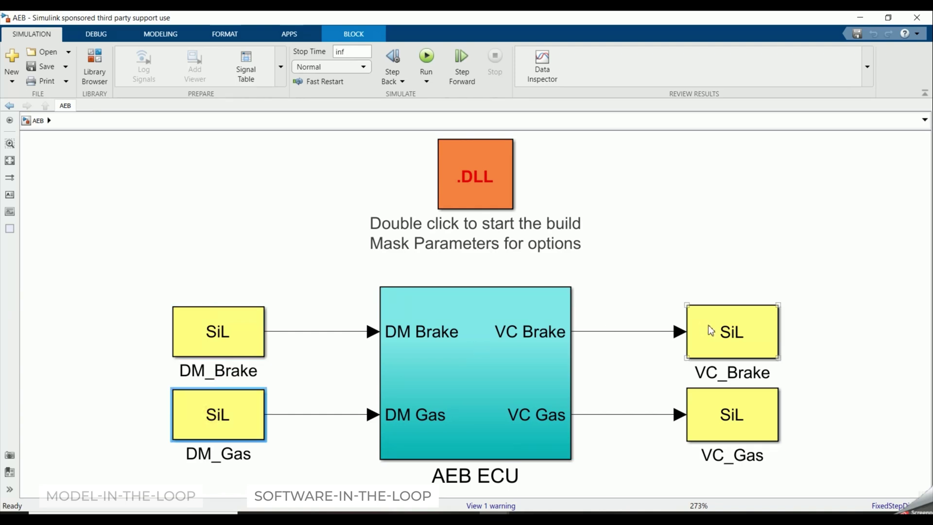
- Start the DLL build of the AEB model with its SimBuild block
click(478, 208)
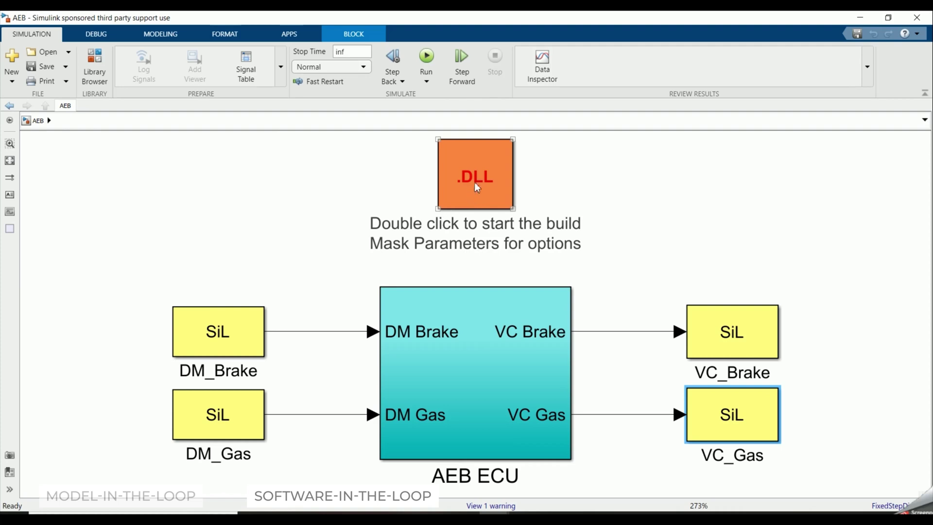
double_click(478, 186)
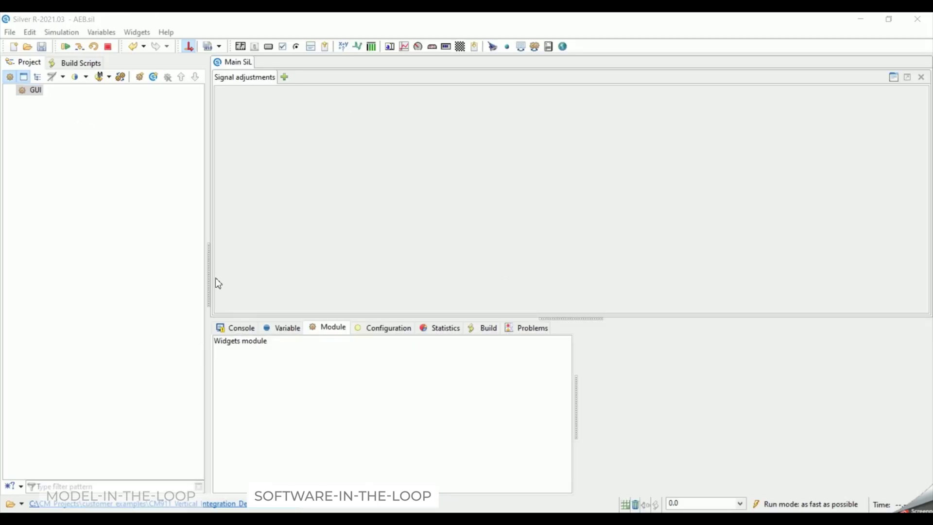
- In Silver, add AEB.dll from the AEB_Silver folder to the AEB.sil project as a new module
right_click(37, 92)
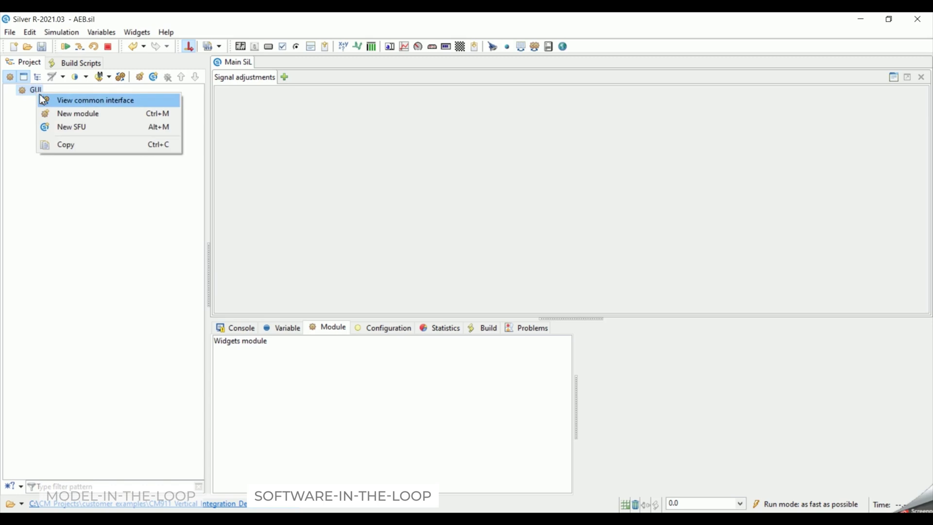
click(63, 113)
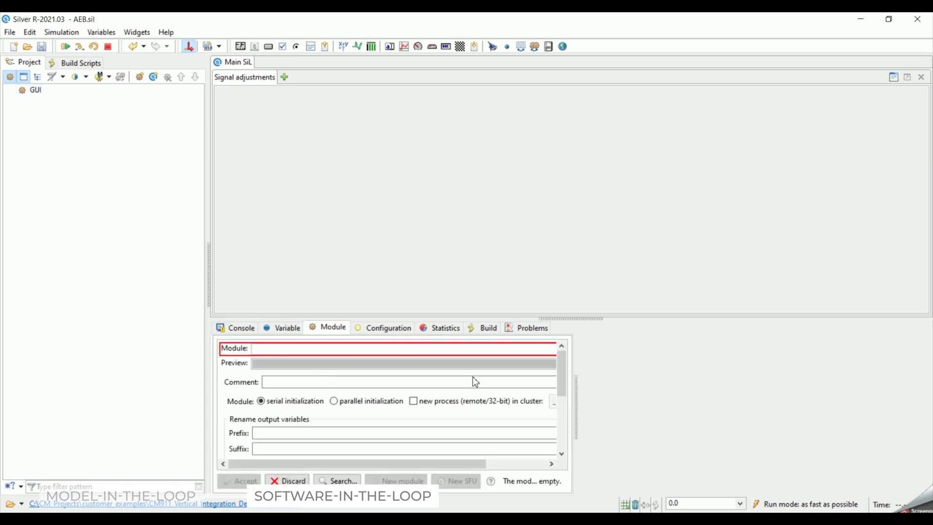
drag(387, 464, 502, 462)
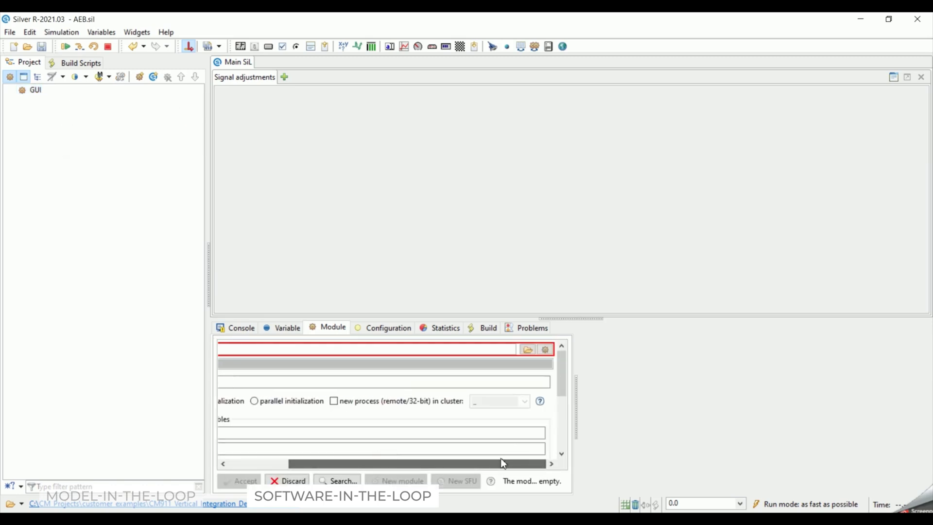
click(528, 350)
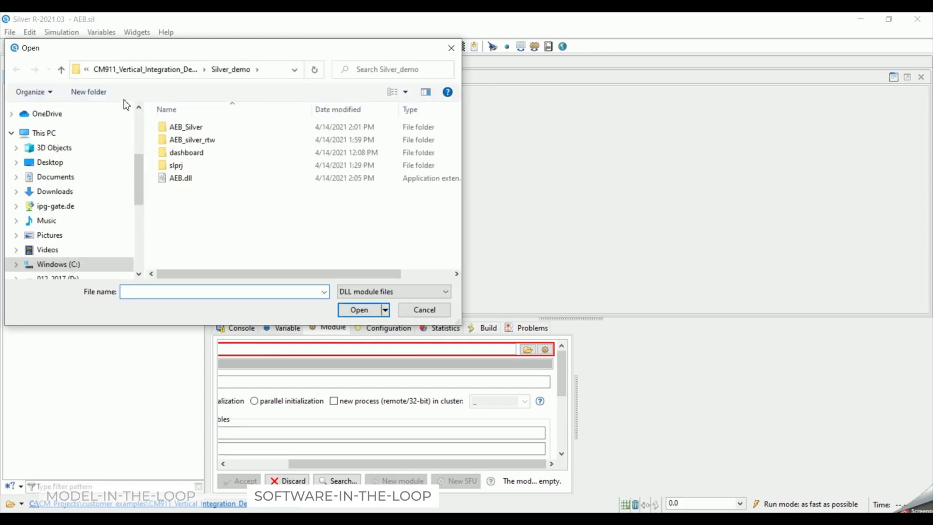
double_click(187, 127)
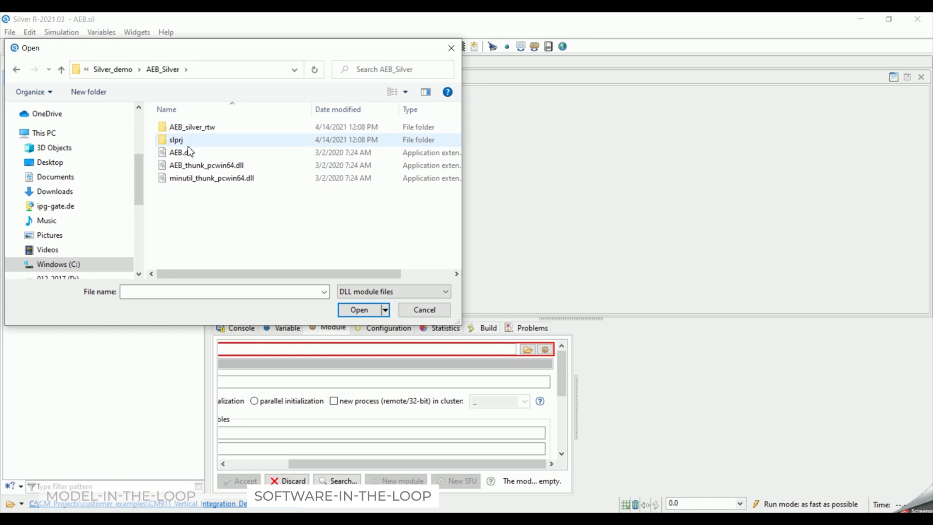
double_click(188, 152)
mouse_move(63, 96)
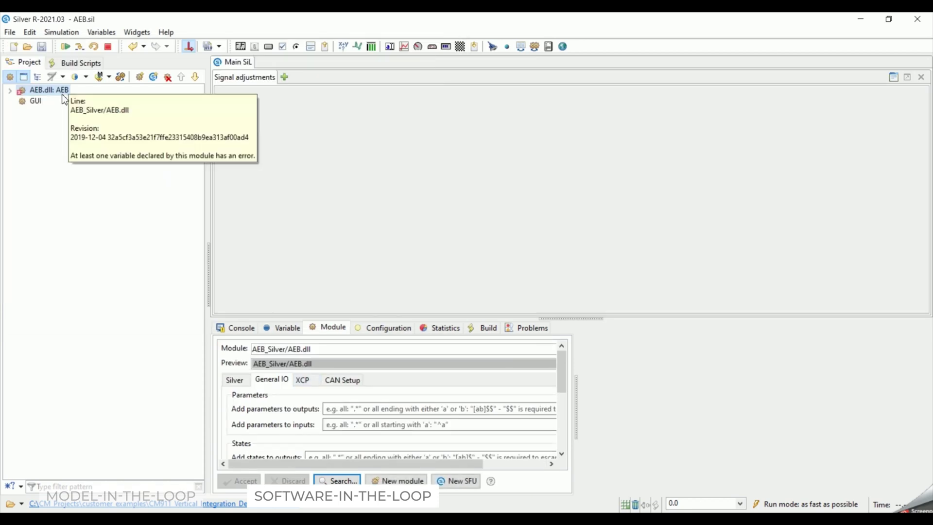
- Start exporting the project as an FMU without a reused configuration and accept the preselected input variables
click(10, 32)
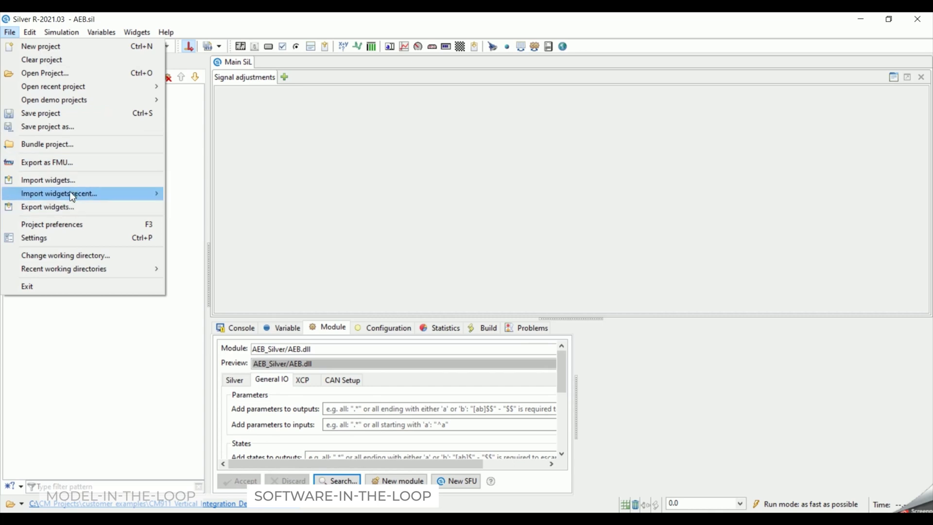
click(68, 162)
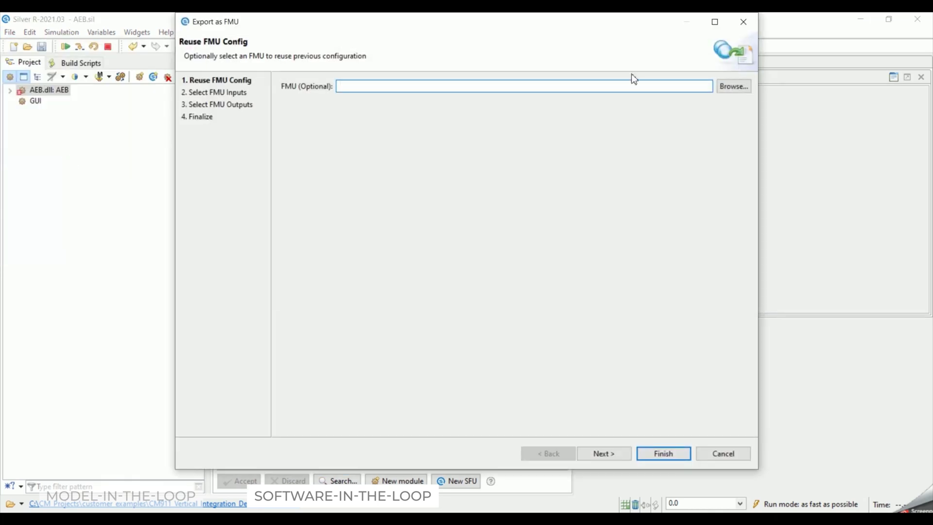
click(608, 454)
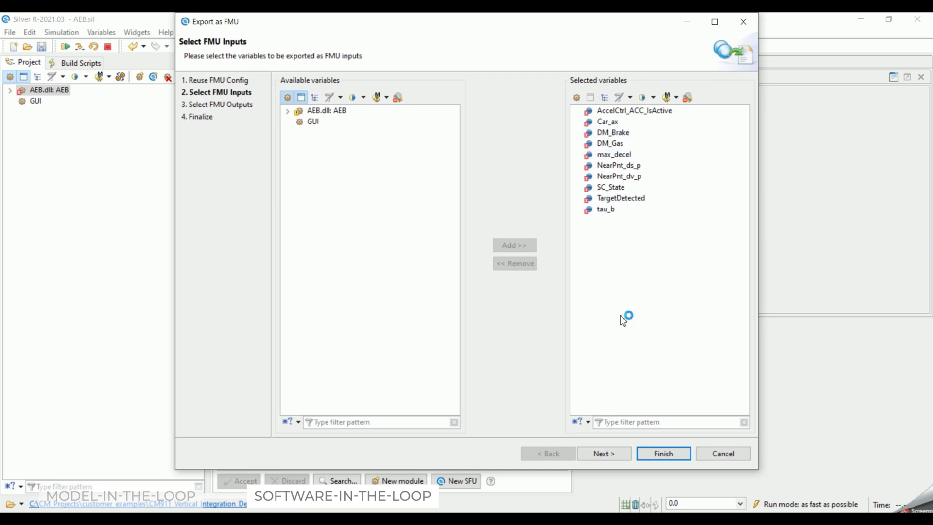
click(598, 450)
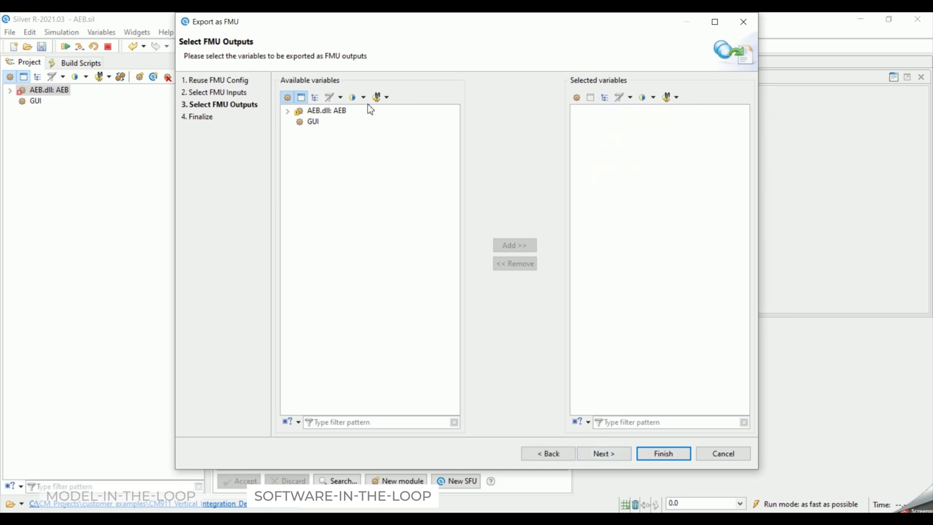
- Add AccelCtrl_DesiredAx, TTB, TTC, VC_Brake and VC_Gas as FMU outputs and finish the export to AEB.fmu with all resource files
click(287, 111)
click(320, 124)
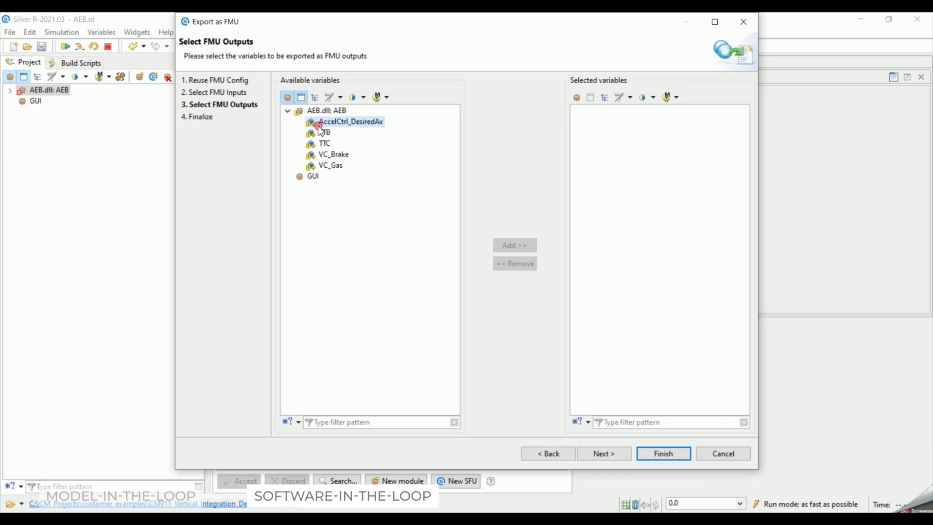
key(shift+Down)
key(shift+Down)
key(shift+Down)
key(shift+Down)
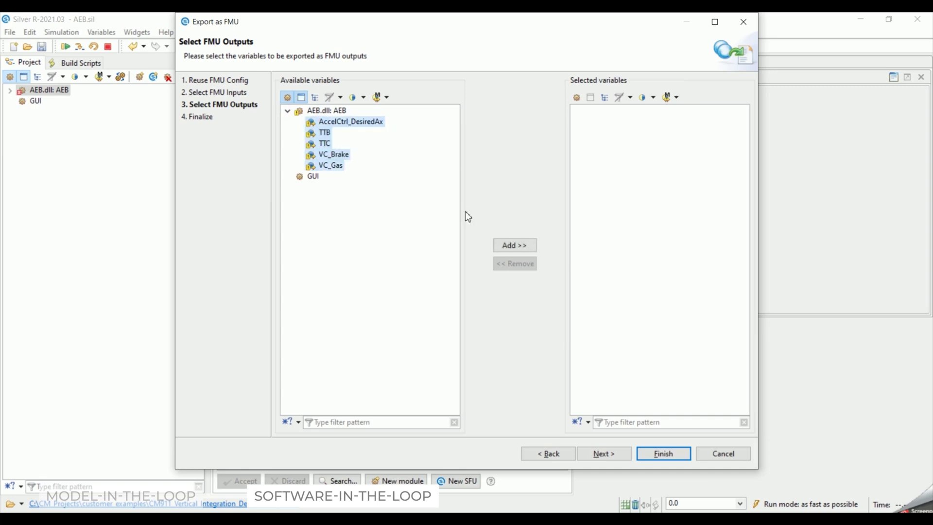
click(508, 247)
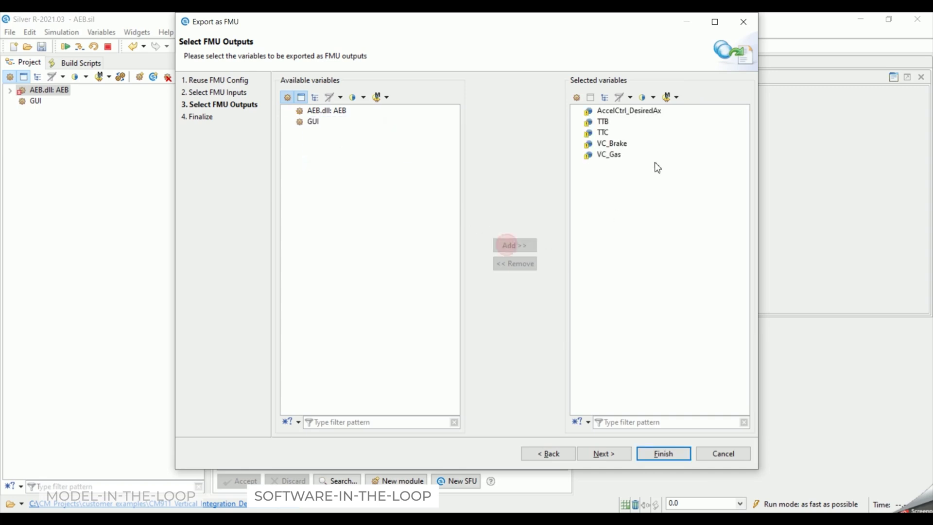
click(614, 457)
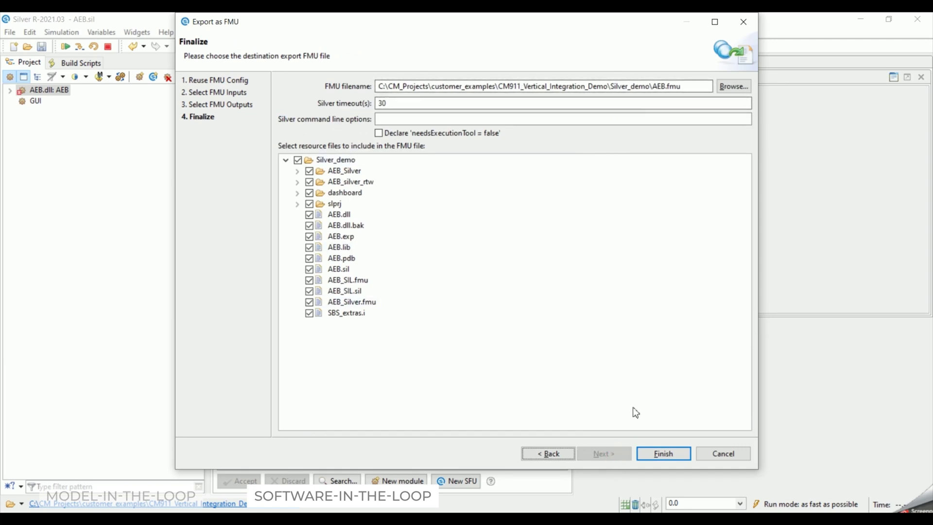
click(655, 453)
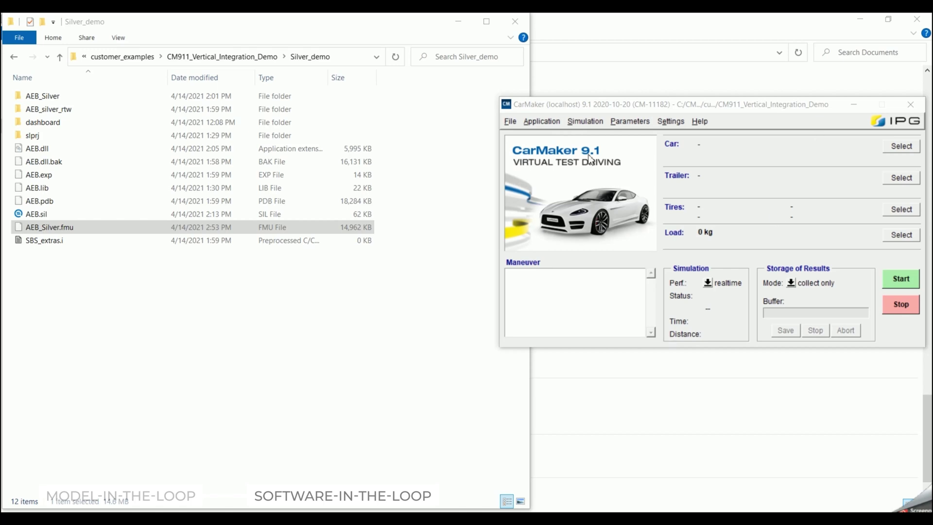
- In CarMaker, import AEB_Silver.fmu from the Silver_demo folder as an FMU plug-in
click(543, 122)
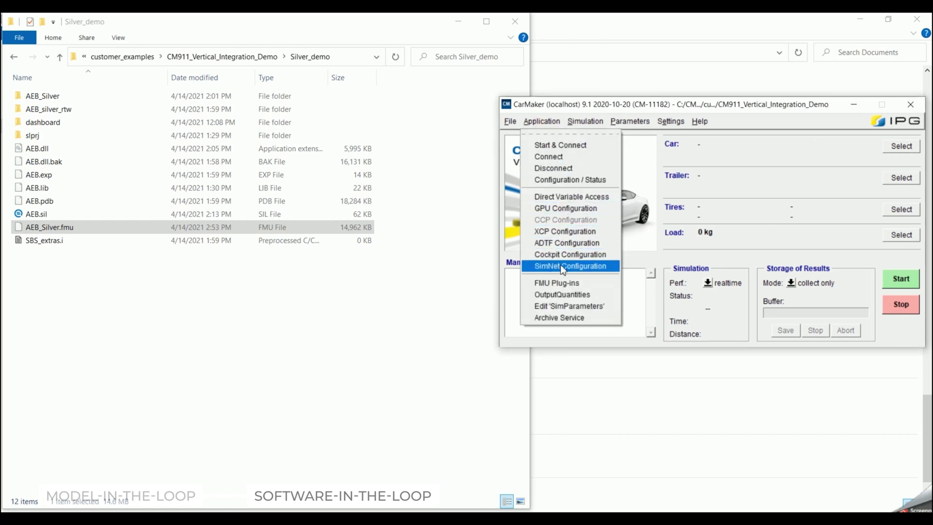
click(558, 283)
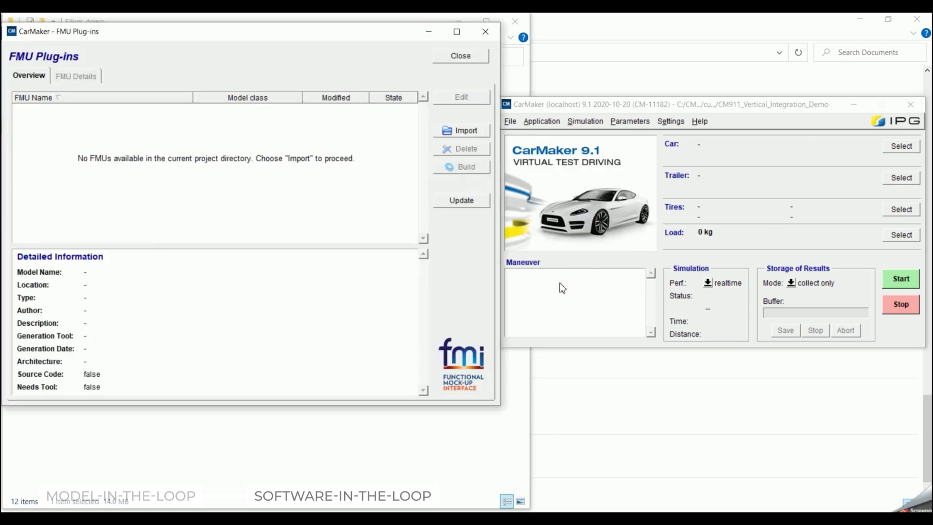
click(458, 130)
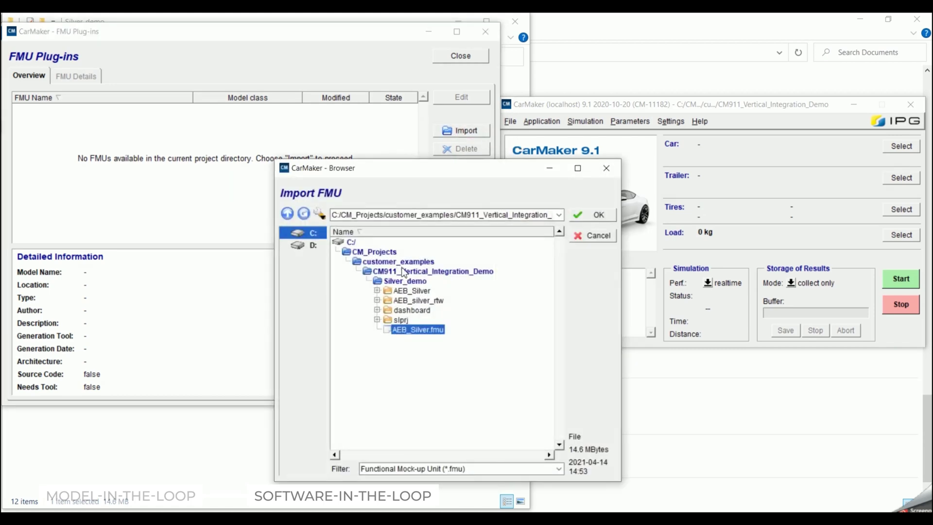
click(584, 215)
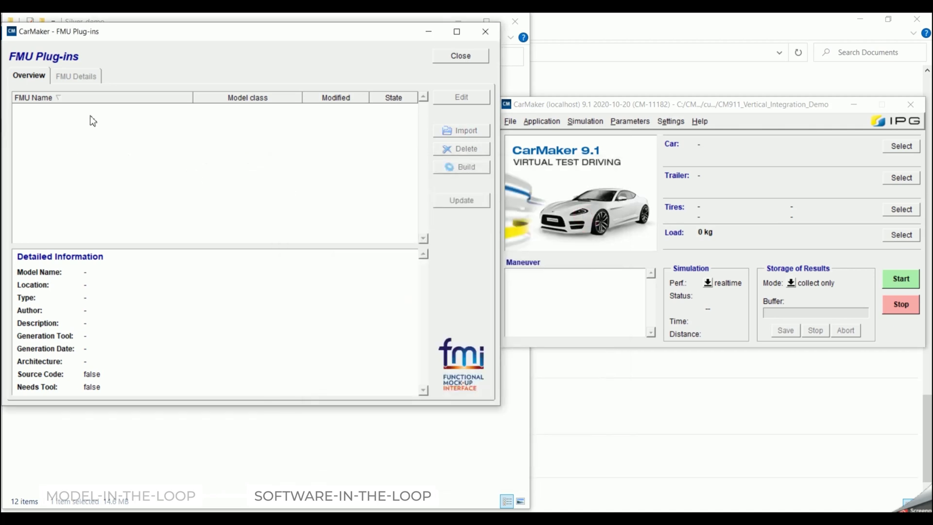
- Assign the Vehicle Control model class to the AEB_Silver FMU in its details
click(76, 76)
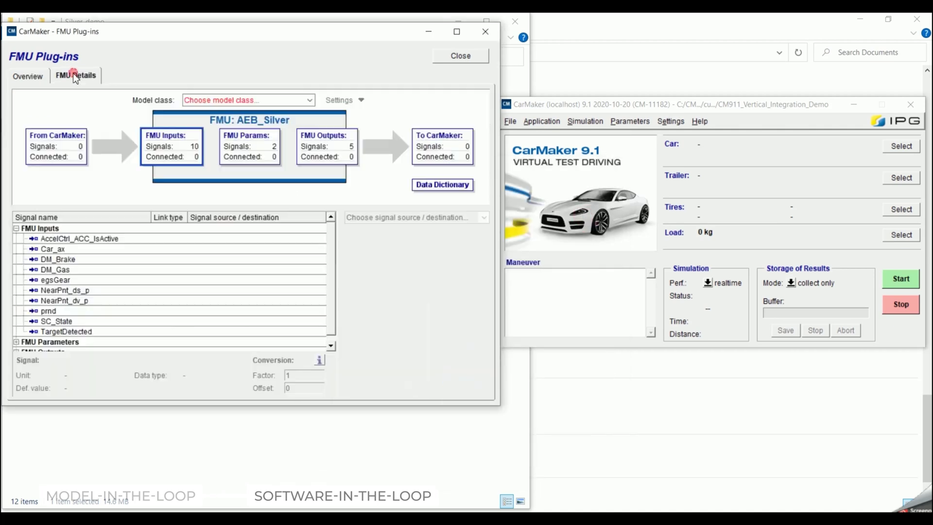
click(310, 100)
scroll(238, 190, down, 5)
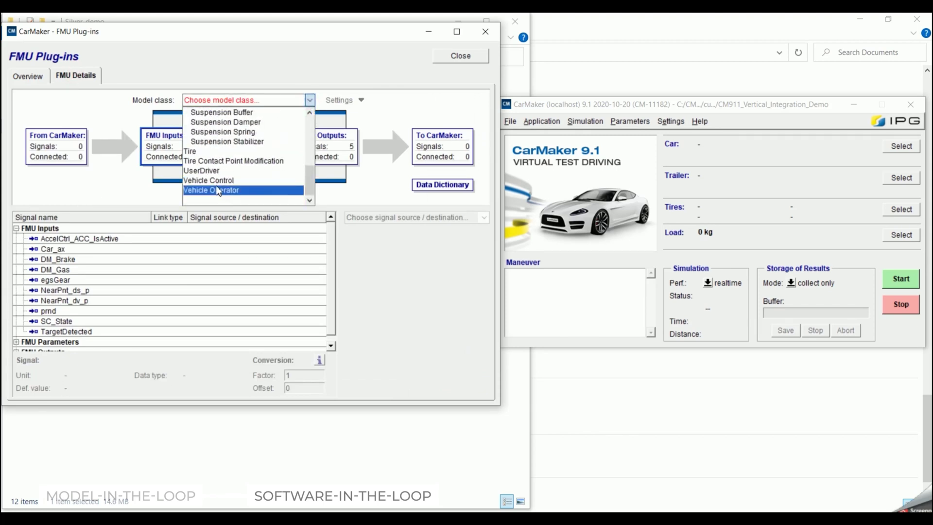
click(216, 182)
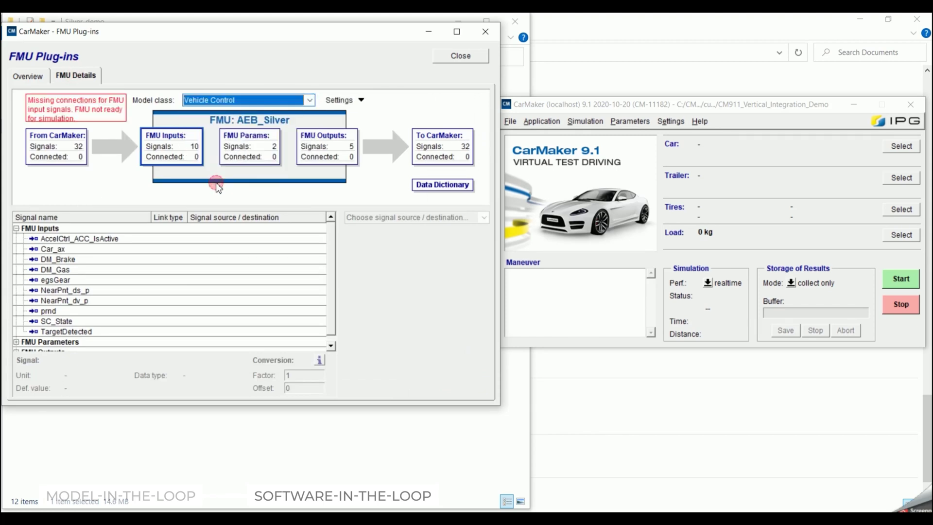
- Connect the FMU input AccelCtrl_ACC_IsActive to the DataDict quantity UserOut_00
click(78, 241)
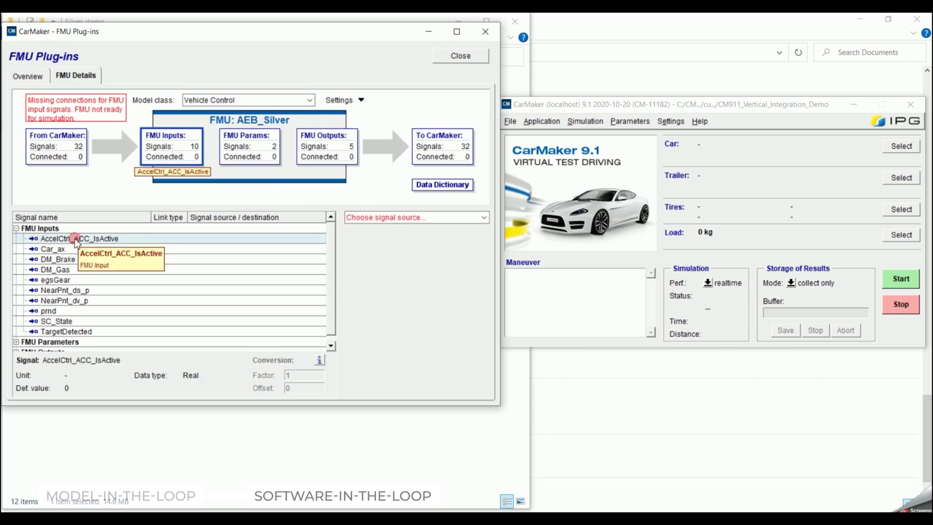
click(483, 218)
click(435, 241)
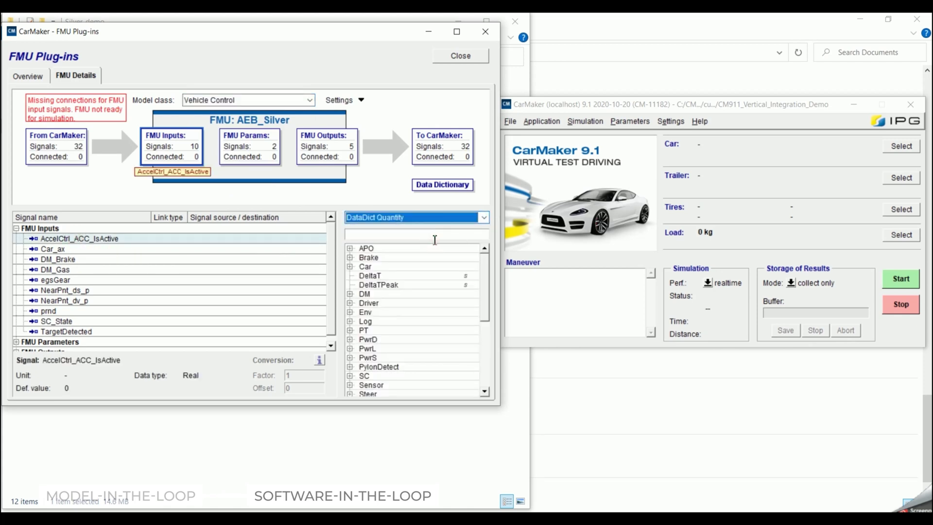
scroll(398, 317, down, 5)
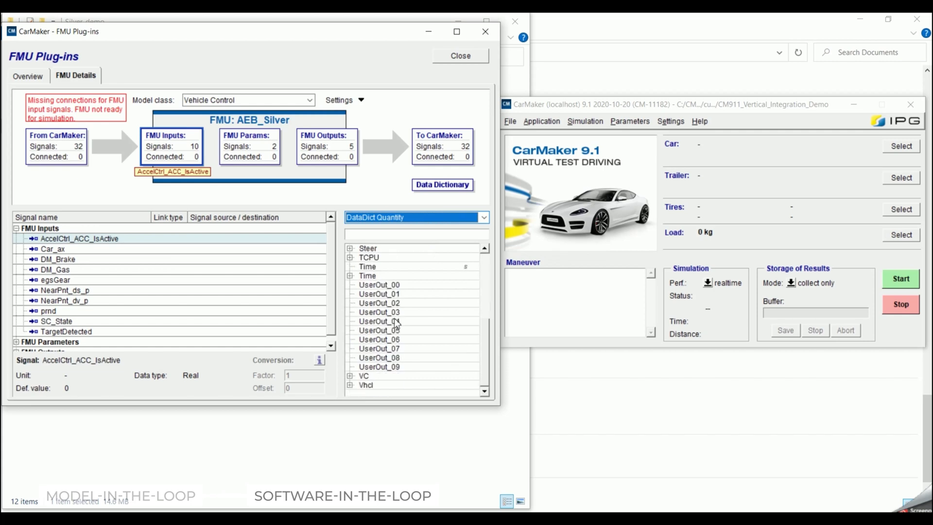
double_click(380, 285)
- Connect the FMU input Car_ax to the DataDict quantity Car.ax and go on to the remaining FMU signals
click(148, 250)
click(364, 234)
text(Car.ax)
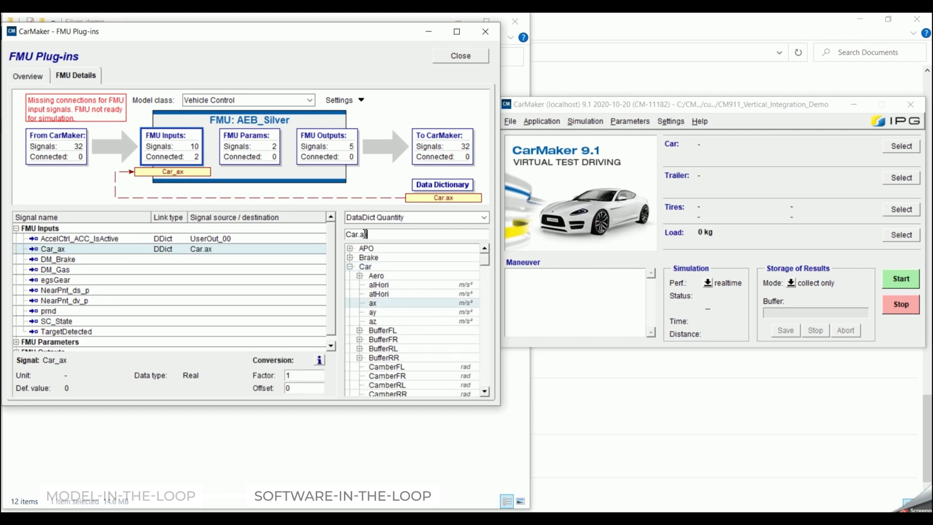
click(202, 259)
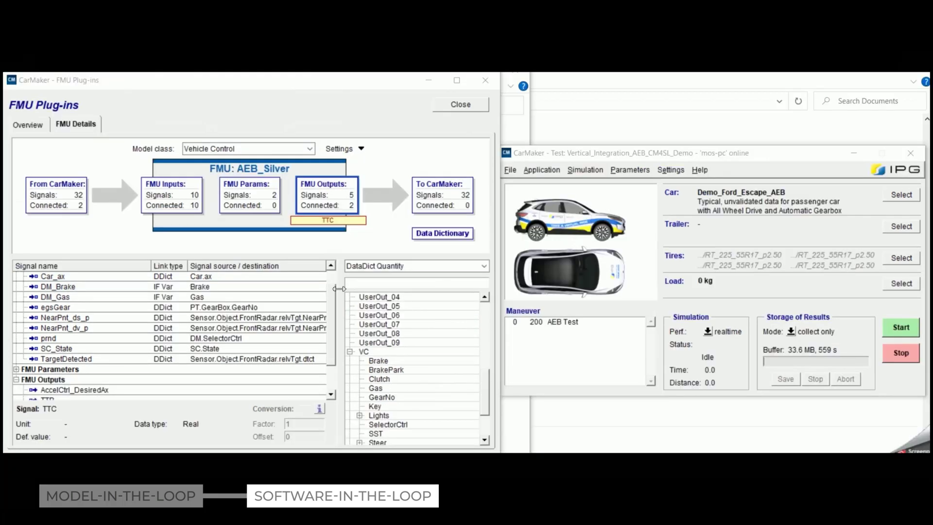
mouse_move(328, 331)
mouse_down()
mouse_move(333, 307)
mouse_move(331, 347)
mouse_up()
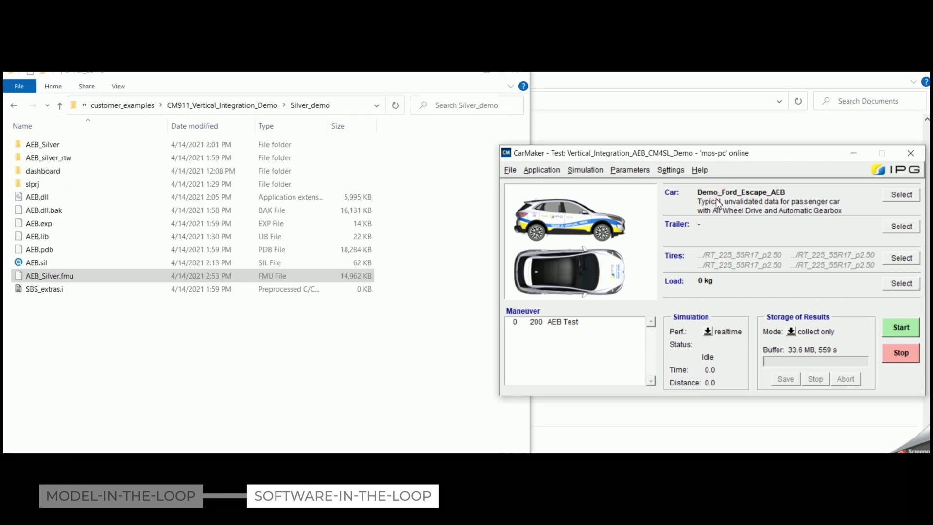
- In the Demo_Ford_Escape_AEB vehicle data set, choose AEB_Silver as the model for vehicle control 0
click(686, 191)
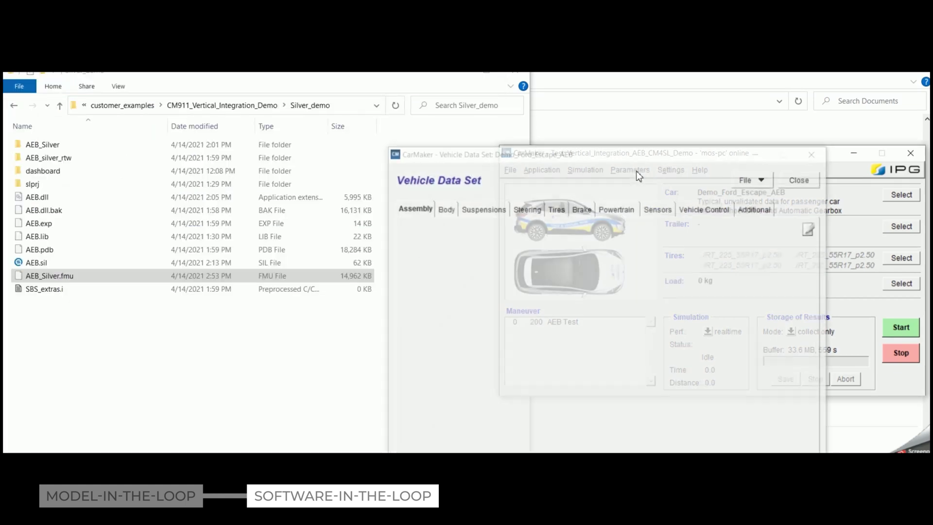
click(720, 213)
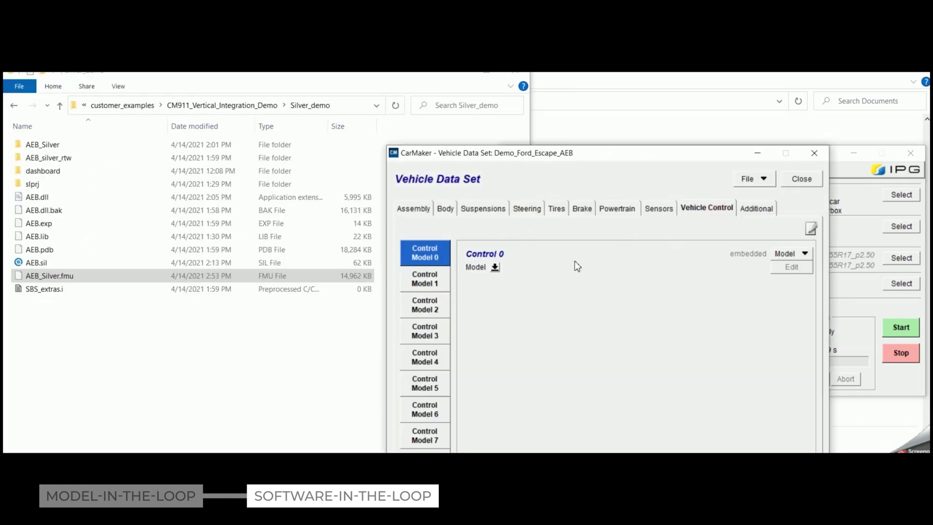
click(495, 267)
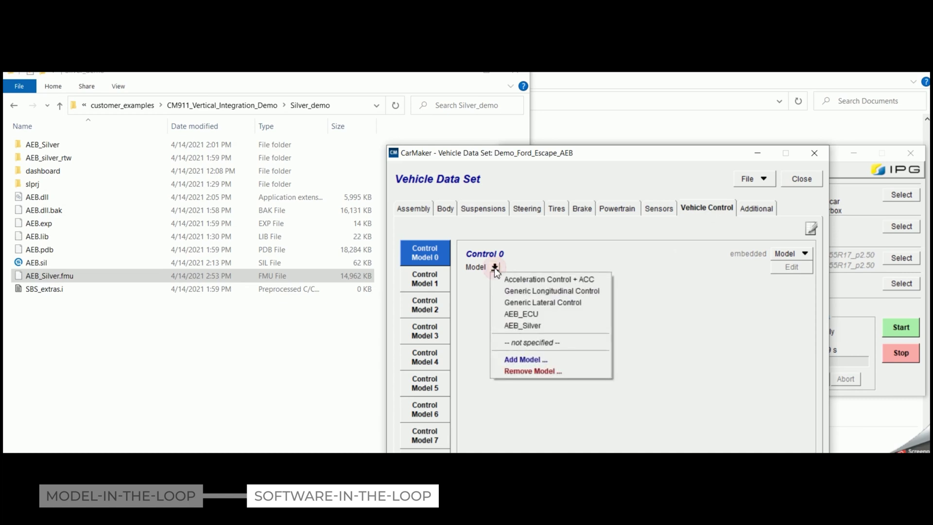
click(526, 325)
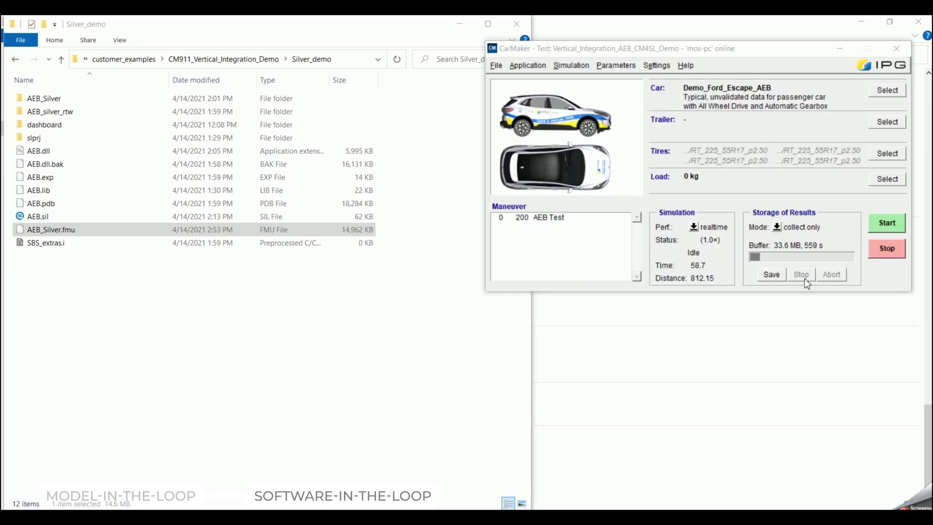
- Start the AEB Test simulation, bring the speedometer of the Silver dashboard into view, and return to CarMaker
click(884, 228)
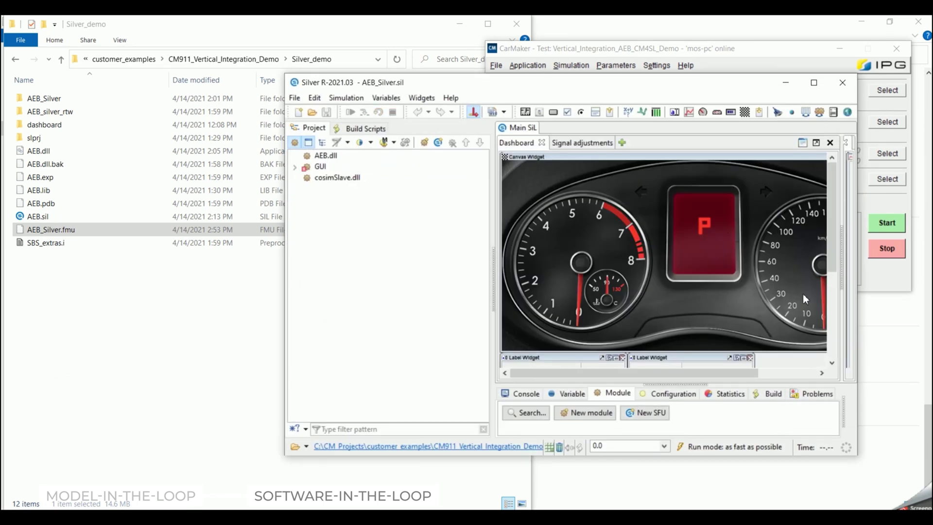
drag(696, 373, 789, 367)
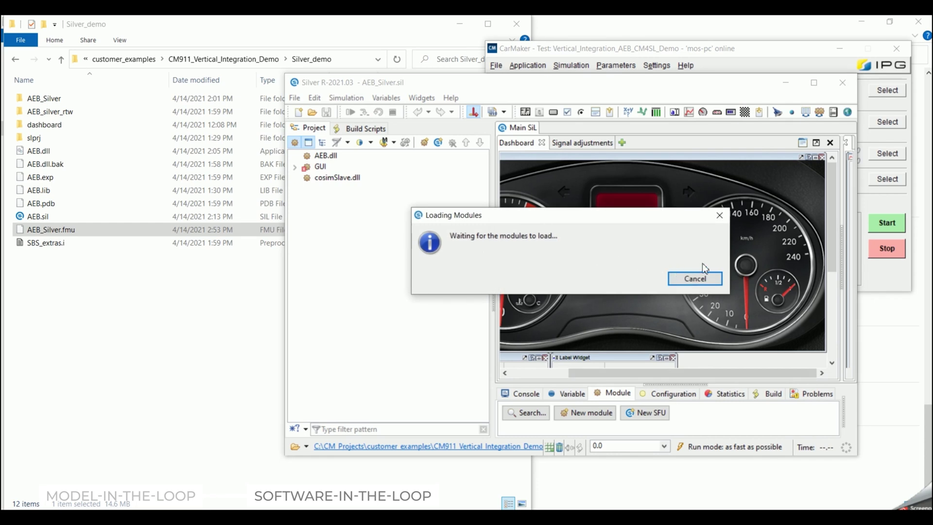
click(731, 51)
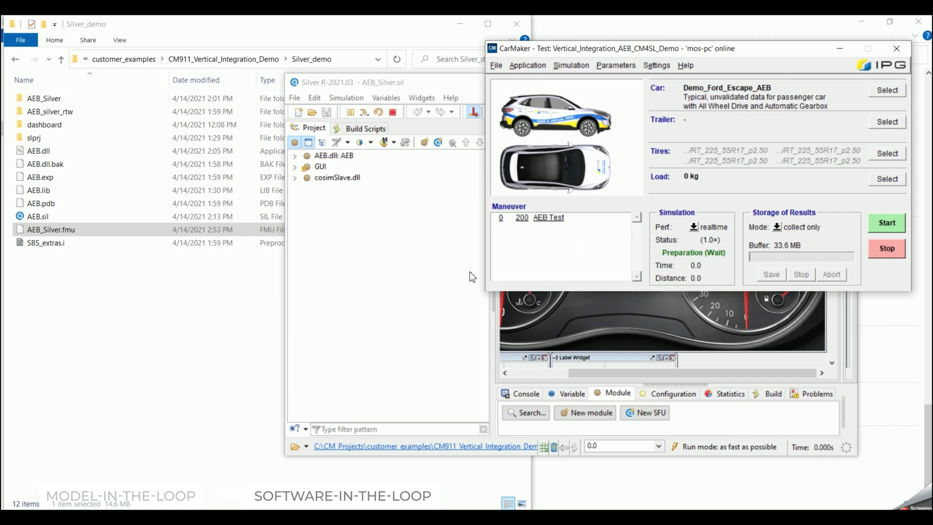
- Move the Silver window clear of CarMaker, examine its signal adjustment expressions during the run, and switch back to CarMaker
click(396, 91)
drag(396, 91, 308, 129)
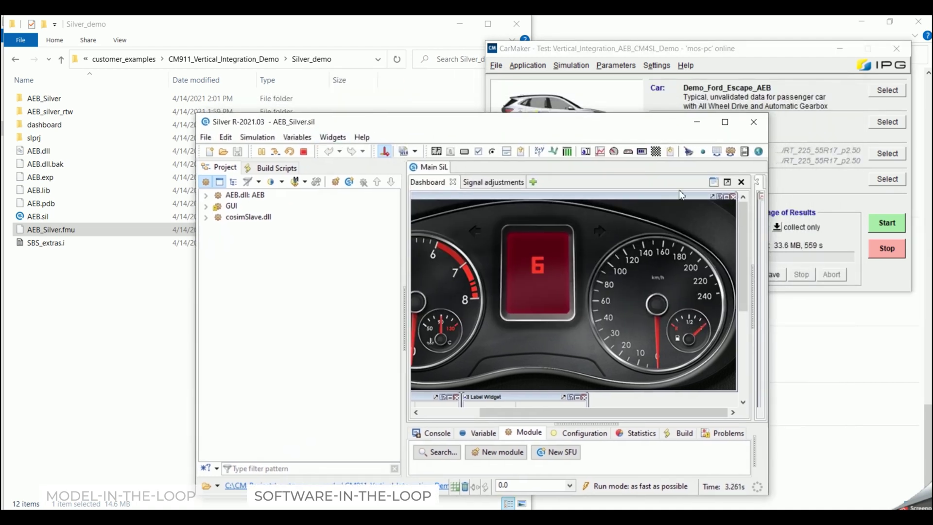
click(503, 184)
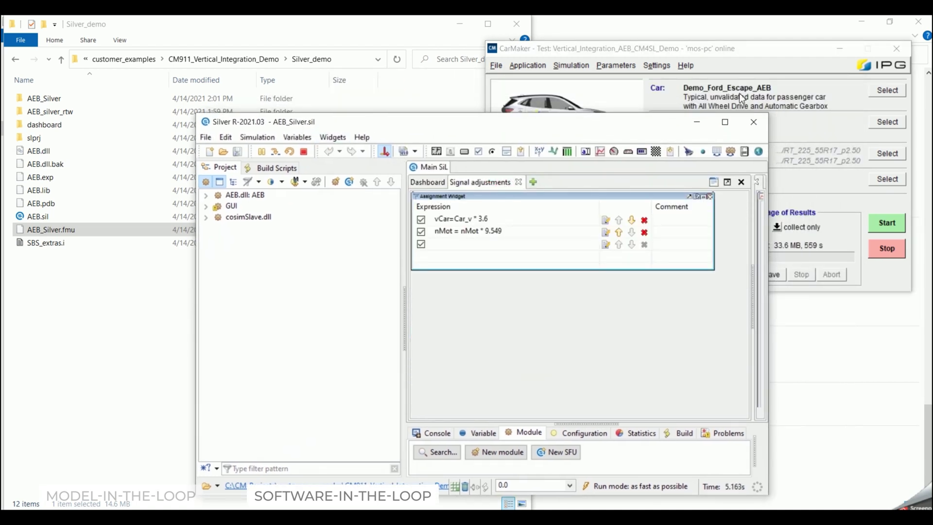
click(731, 64)
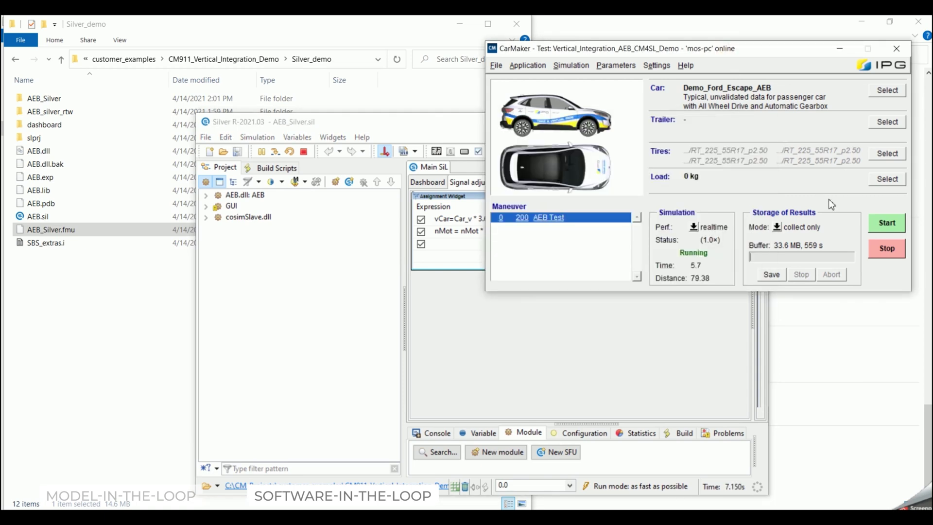